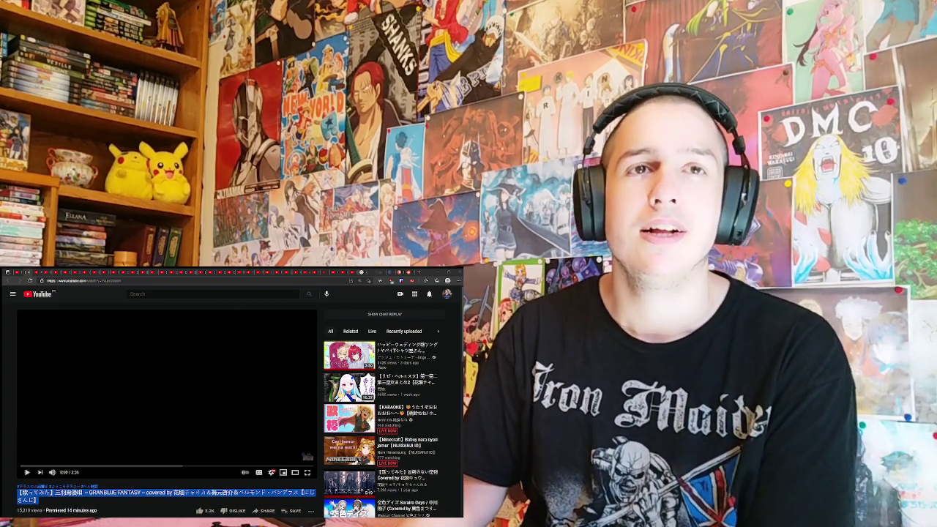
pyautogui.scroll(-2, 167, 395)
pyautogui.scroll(2, 95, 458)
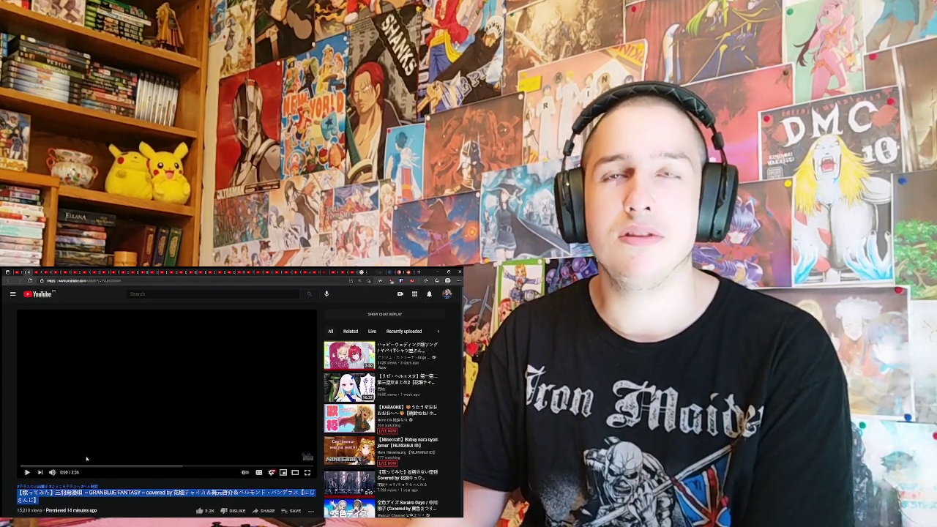
pyautogui.scroll(-1, 108, 450)
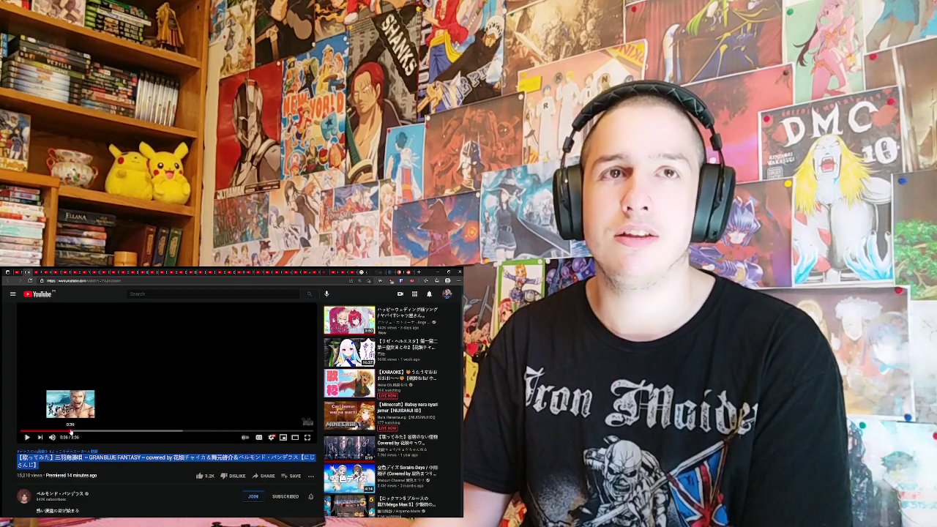
pyautogui.scroll(1, 73, 380)
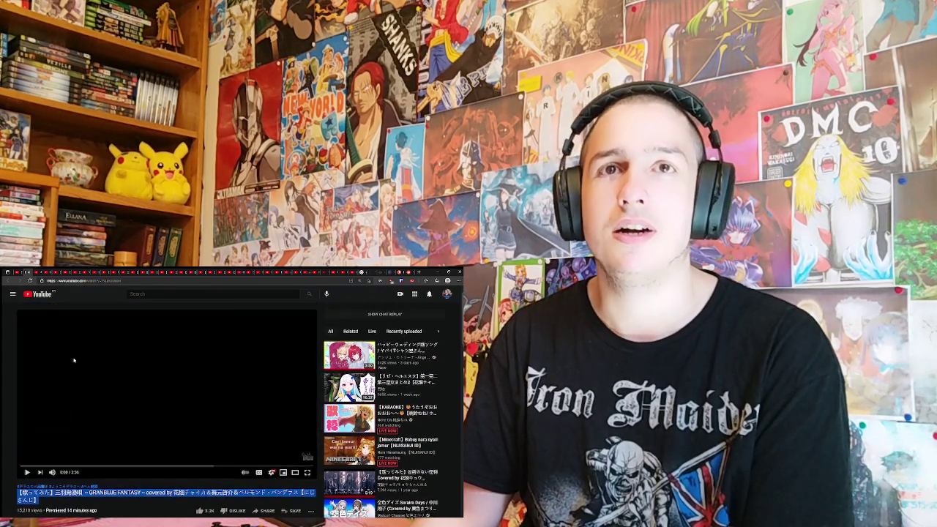
# - Switch to the Google search tab that has the Japanese-to-English translator
pyautogui.click(363, 273)
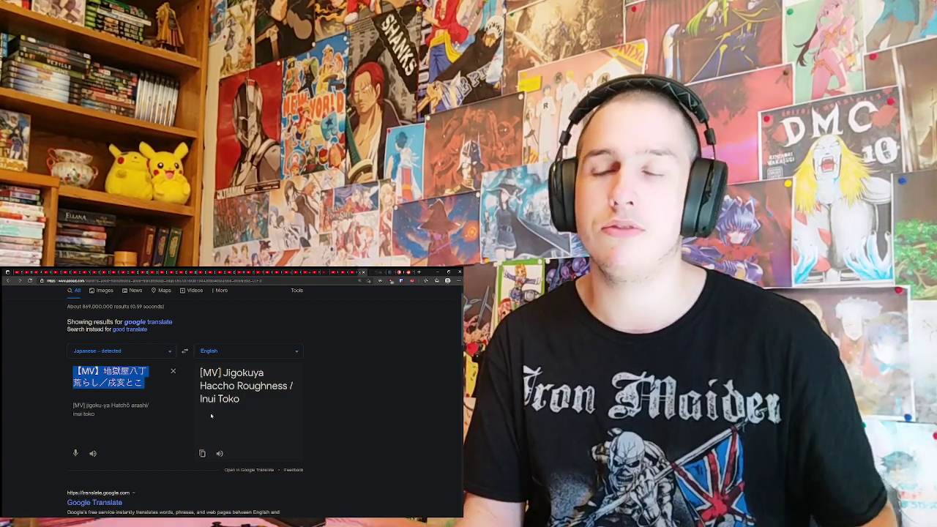
# - Translate the pasted Japanese cover title into English, then go back to the video tab
pyautogui.hotkey('ctrl', 'v')
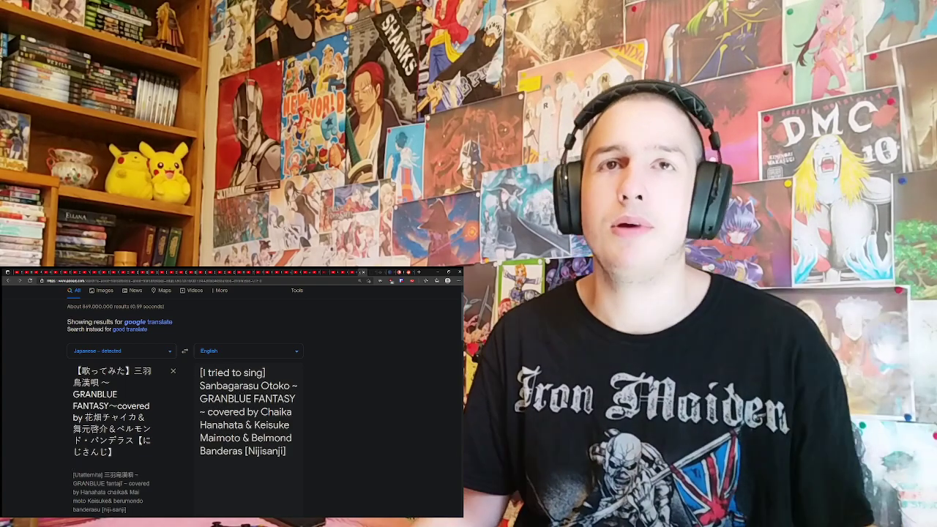
pyautogui.click(30, 273)
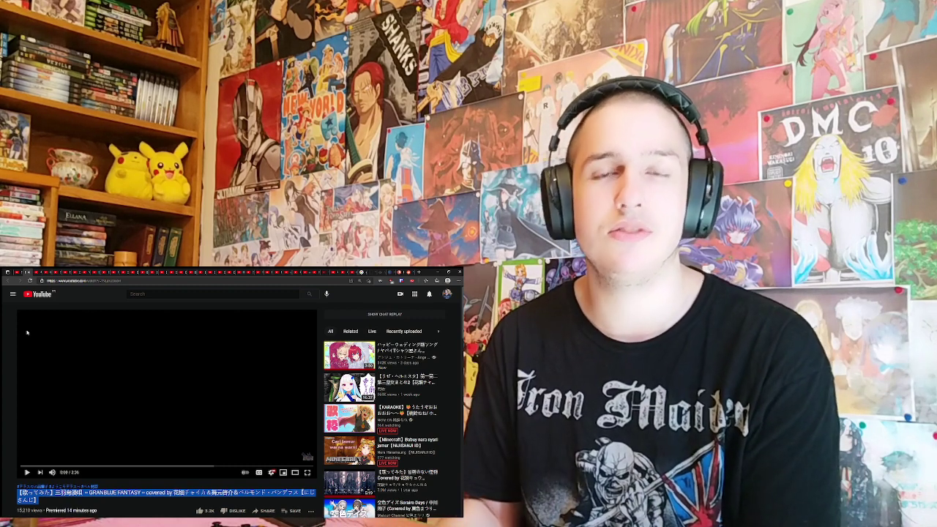
# - Preview two later scenes of the cover, then rewind it to the beginning
pyautogui.click(86, 465)
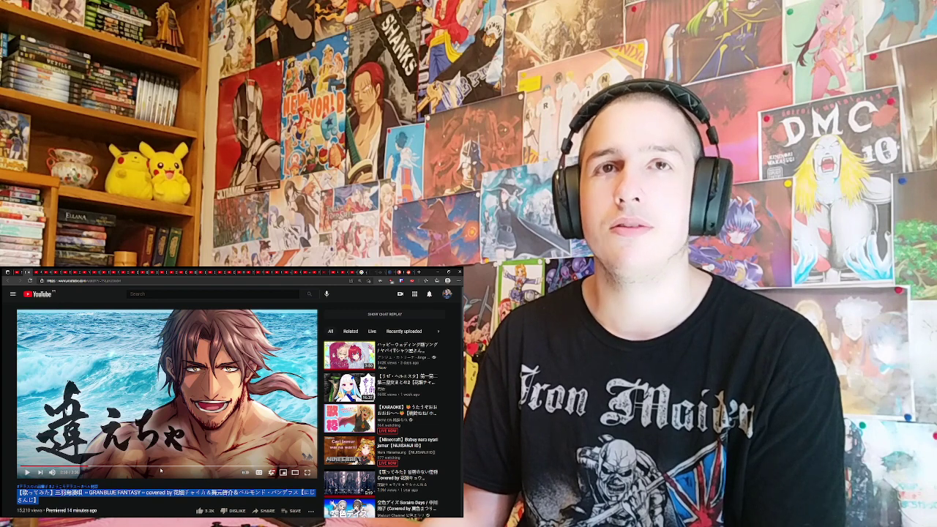
pyautogui.click(158, 466)
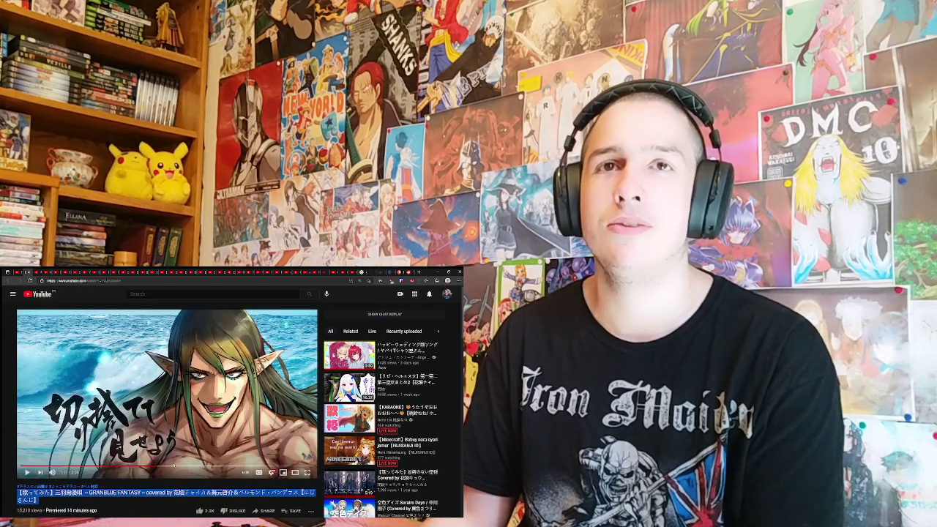
pyautogui.press('0')
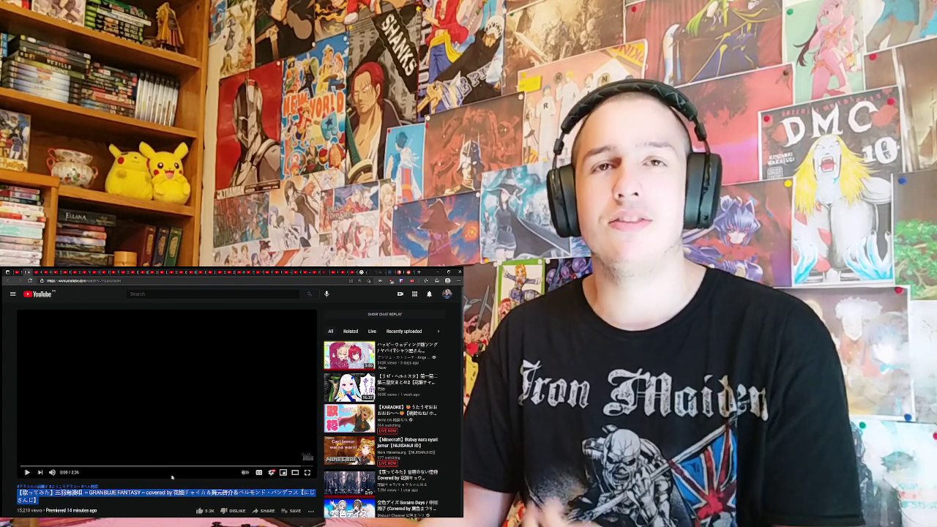
pyautogui.scroll(-1, 173, 477)
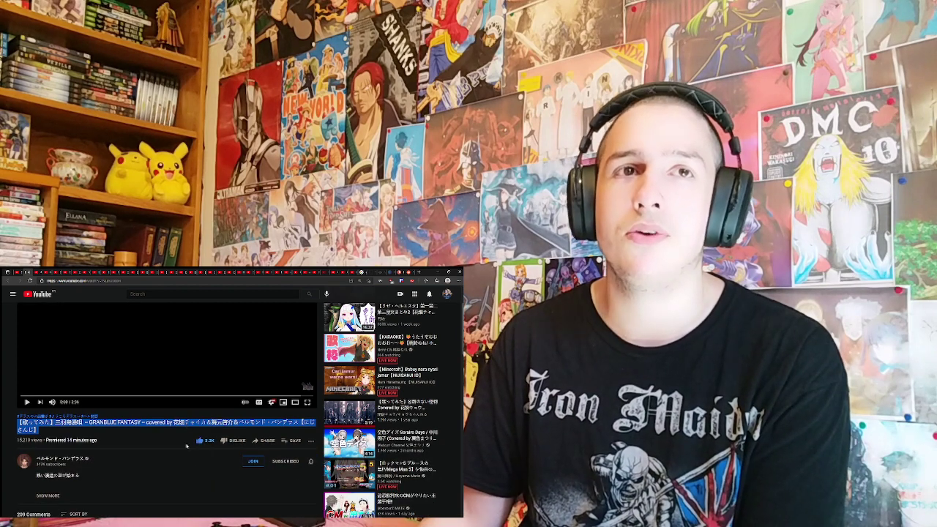
pyautogui.scroll(-3, 187, 444)
pyautogui.scroll(-3, 186, 445)
pyautogui.scroll(3, 73, 439)
pyautogui.scroll(4, 14, 432)
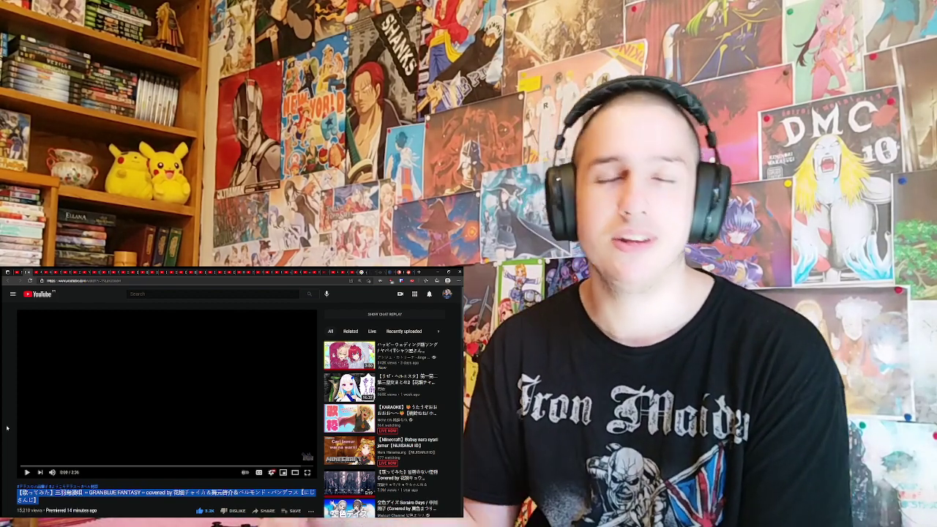
pyautogui.scroll(-1, 59, 380)
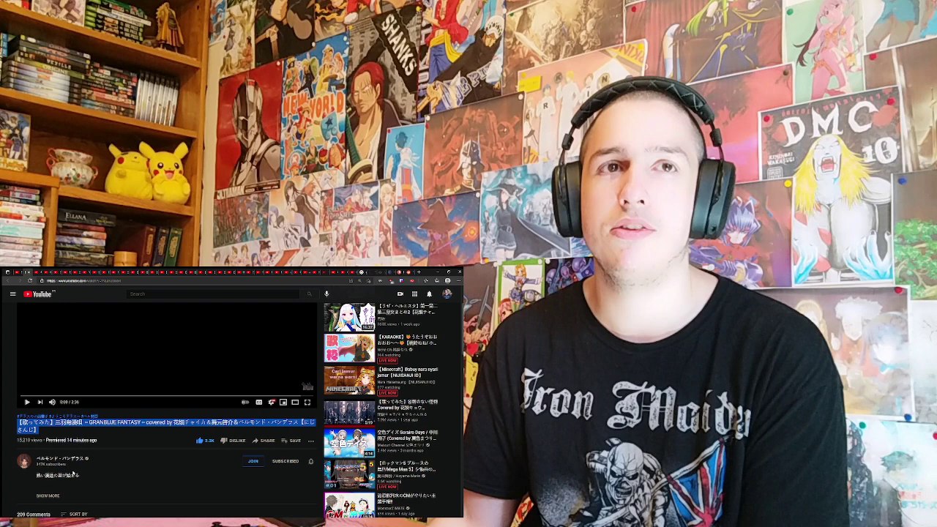
pyautogui.scroll(1, 64, 432)
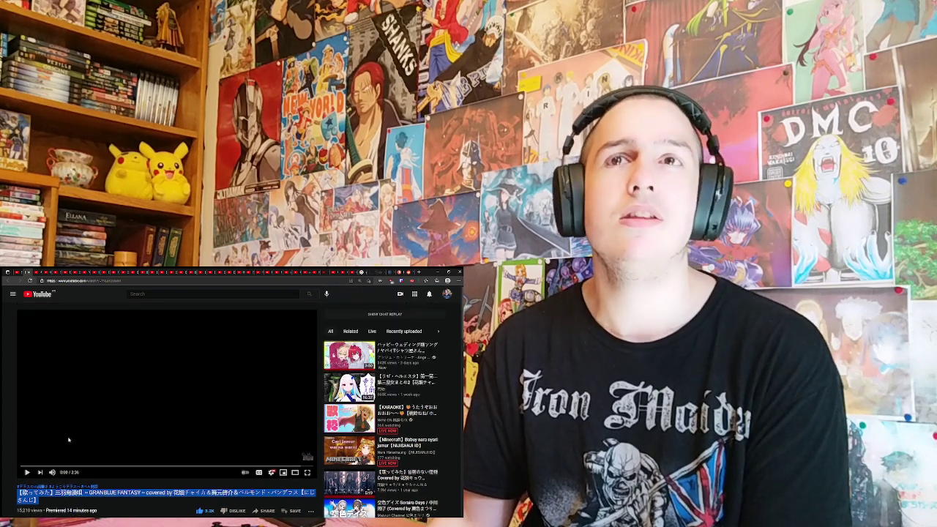
# - Play the cover from the start and bring up the player's subtitle settings
pyautogui.click(167, 488)
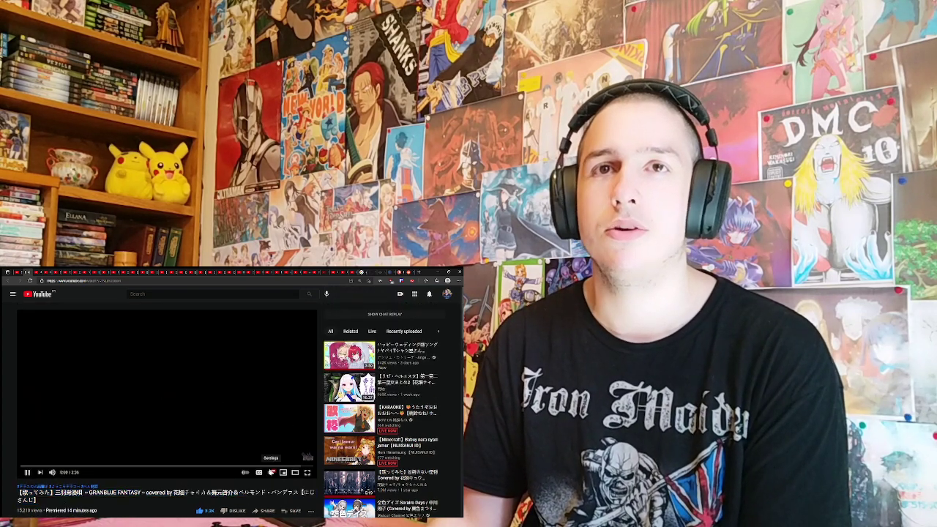
pyautogui.click(271, 472)
pyautogui.click(278, 443)
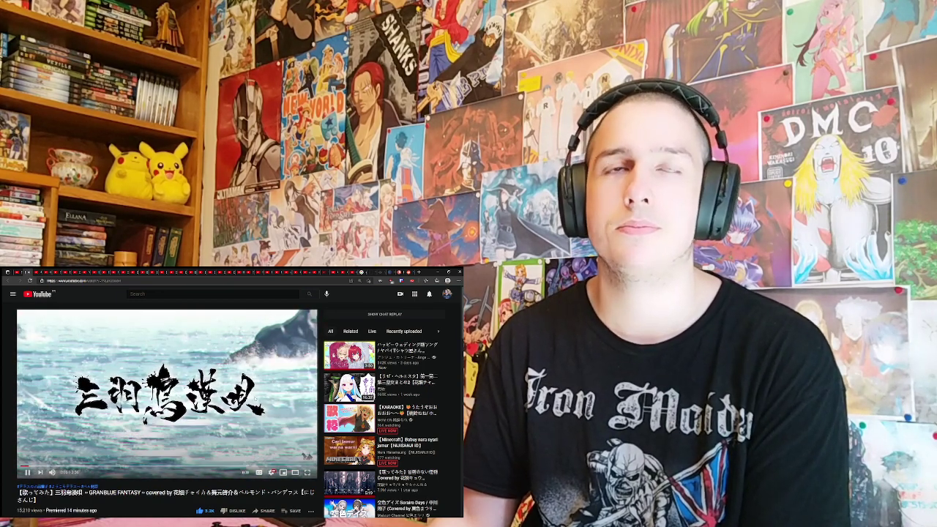
# - Watch the Granblue Fantasy cover in fullscreen to the end, then exit fullscreen
pyautogui.press('f')
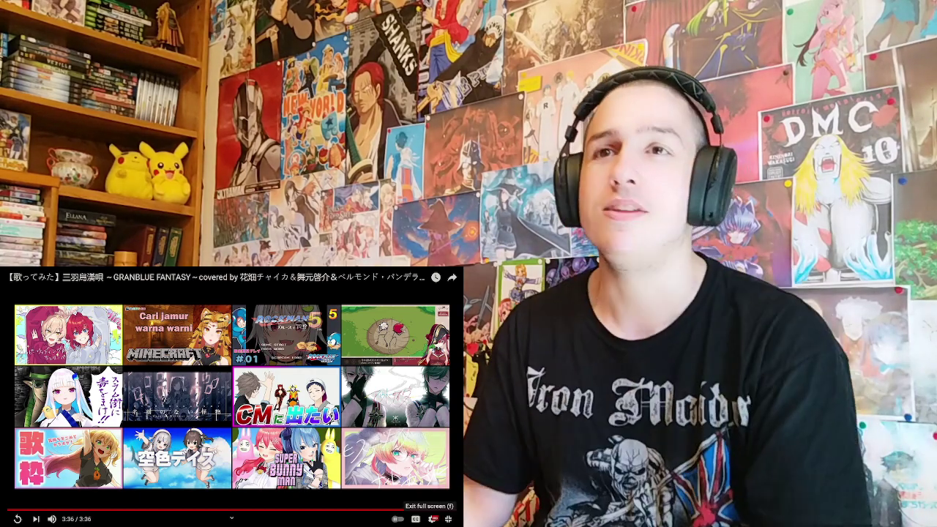
pyautogui.press('Escape')
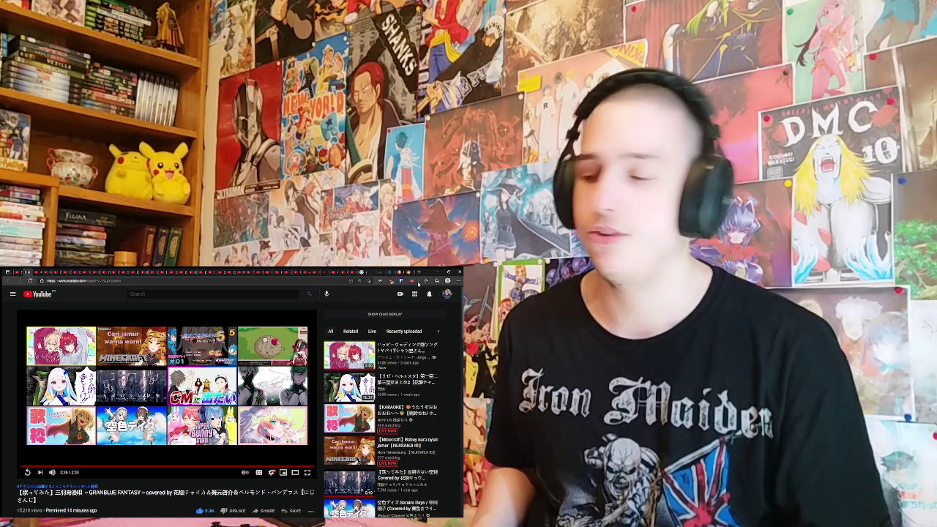
pyautogui.scroll(-3, 75, 452)
# - Expand and collapse the description, then post the comment 'Great!' under the cover
pyautogui.click(47, 425)
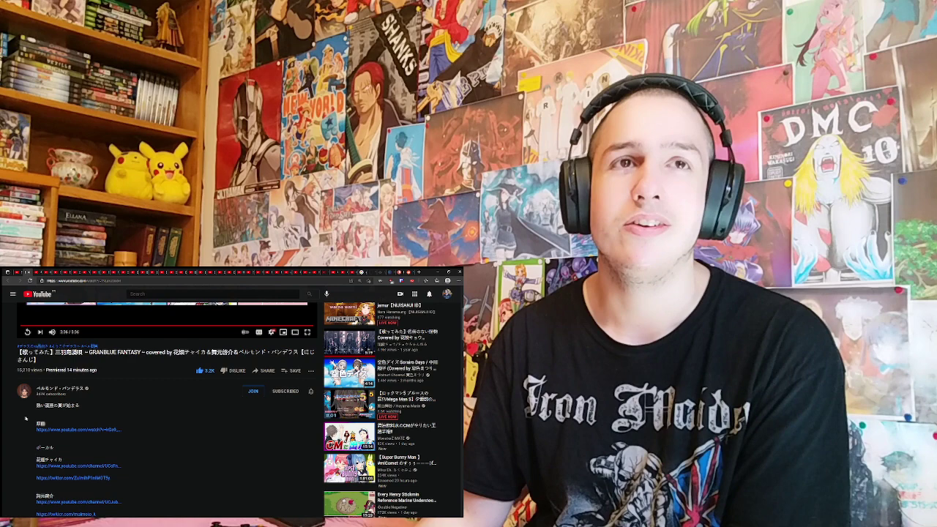
pyautogui.scroll(-3, 51, 407)
pyautogui.scroll(-3, 51, 407)
pyautogui.scroll(-3, 51, 407)
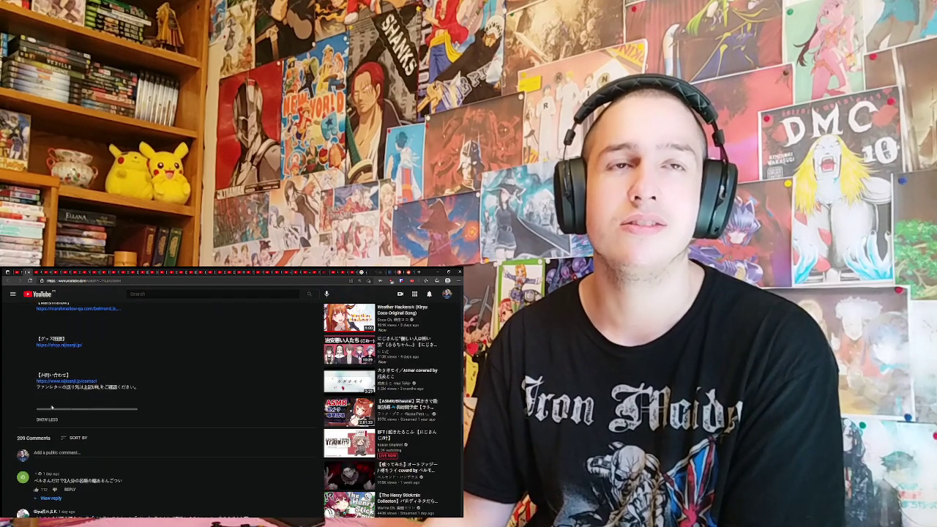
pyautogui.click(48, 420)
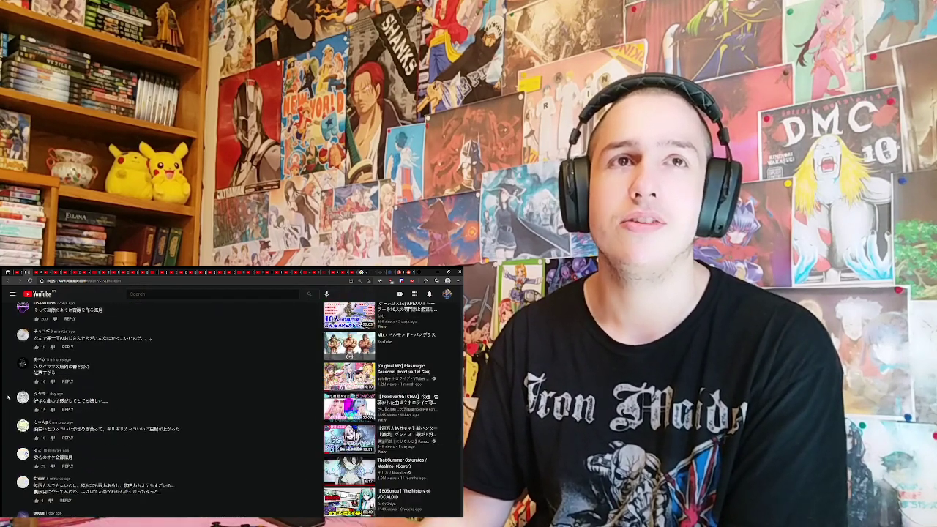
pyautogui.scroll(3, 52, 407)
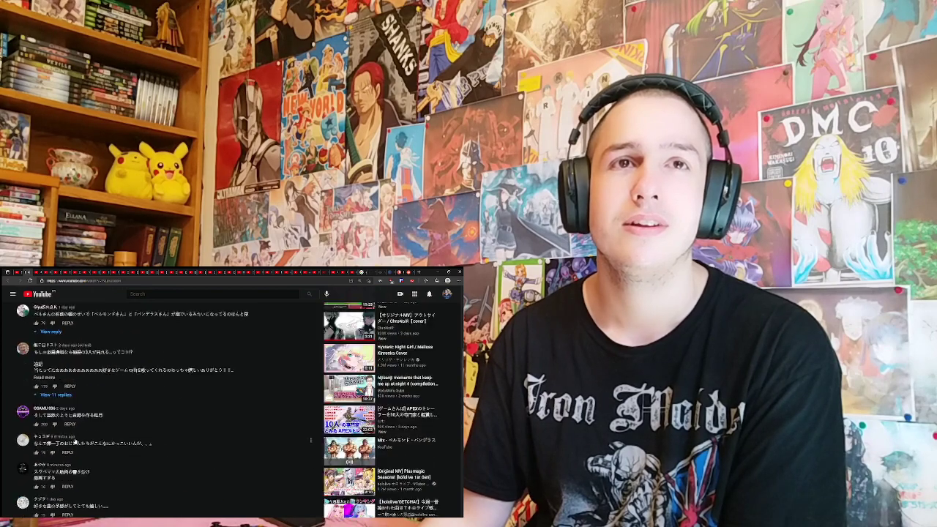
pyautogui.scroll(3, 52, 406)
pyautogui.click(73, 424)
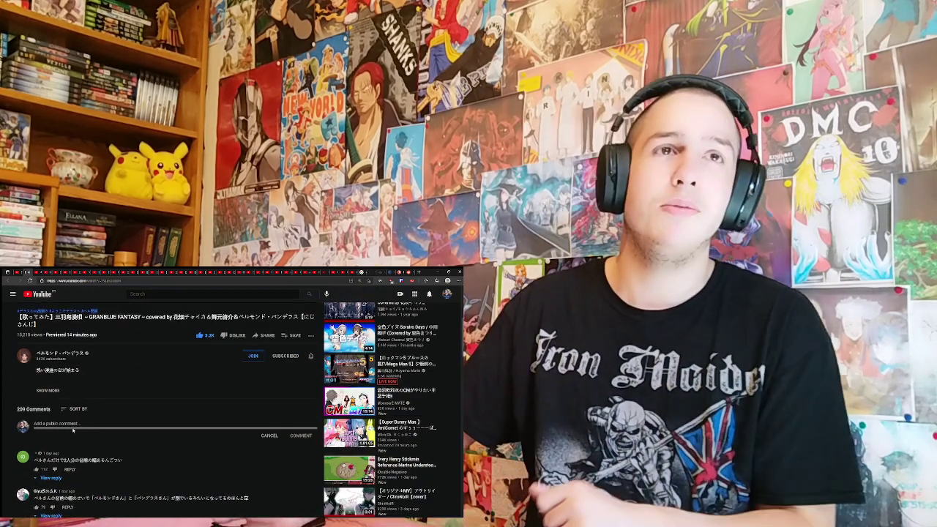
pyautogui.write('Great !')
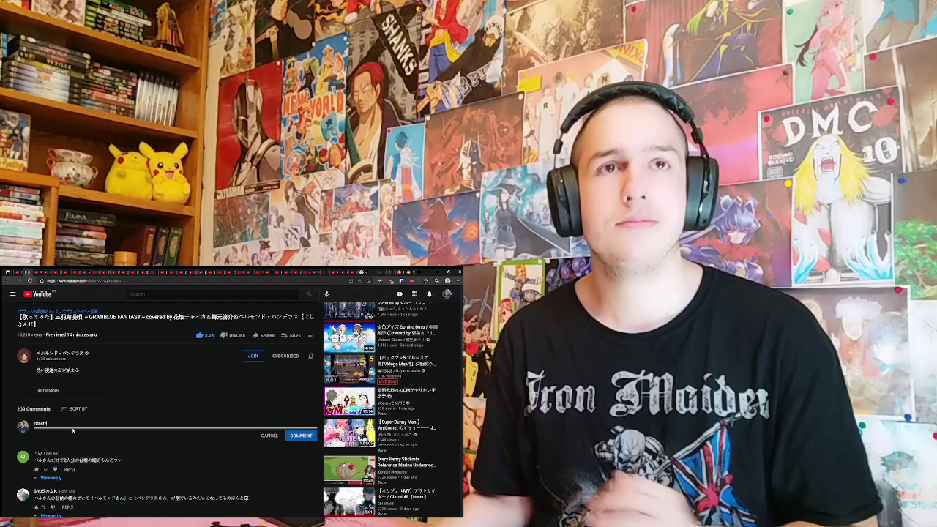
pyautogui.click(301, 435)
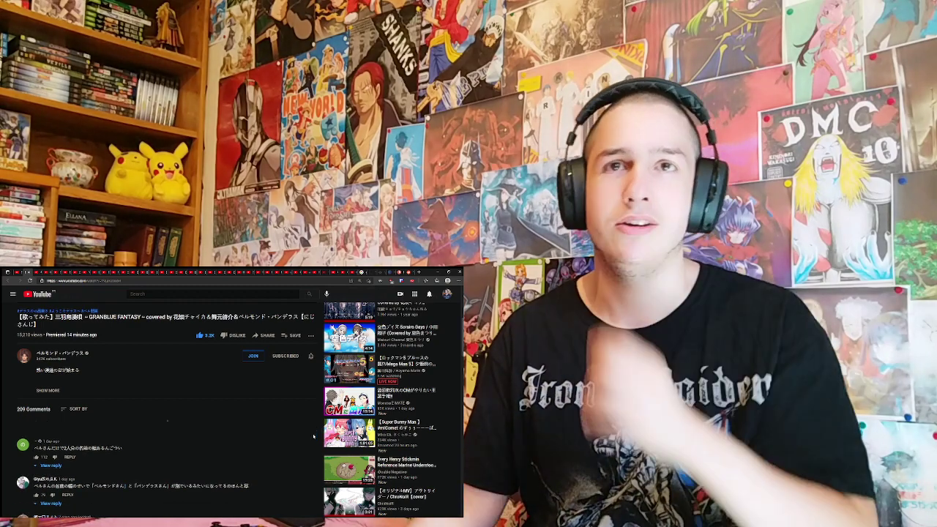